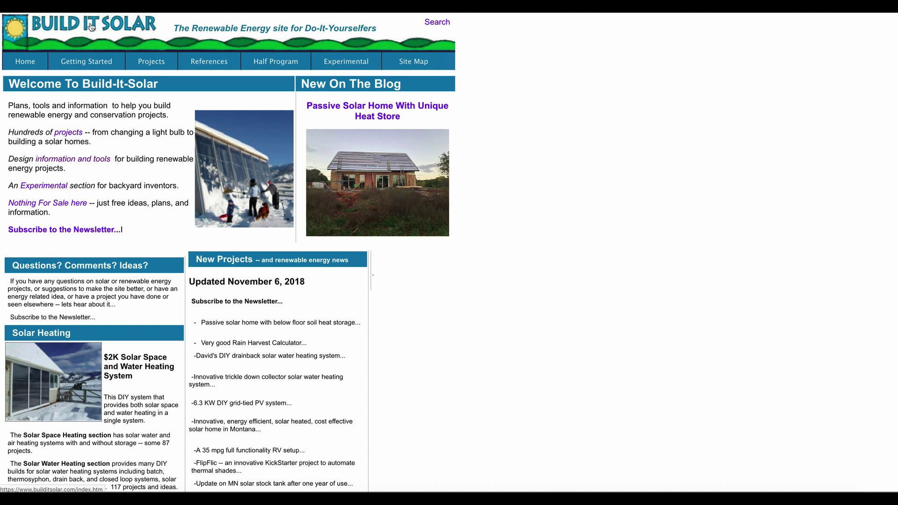
Step: Go to References > Calculators and open the Home Heat Loss calculator with its Day Creek example
{"action": "mouse_move", "coordinate": [217, 62]}
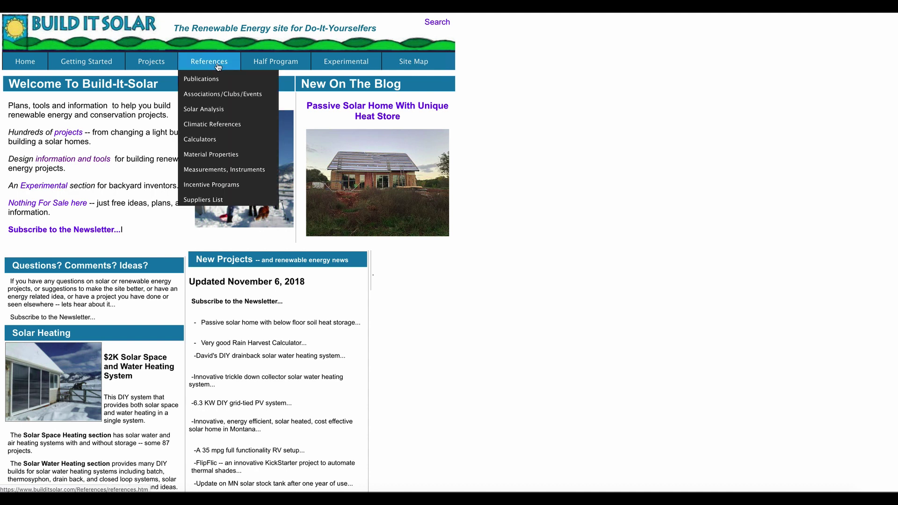
{"action": "left_click", "coordinate": [211, 141]}
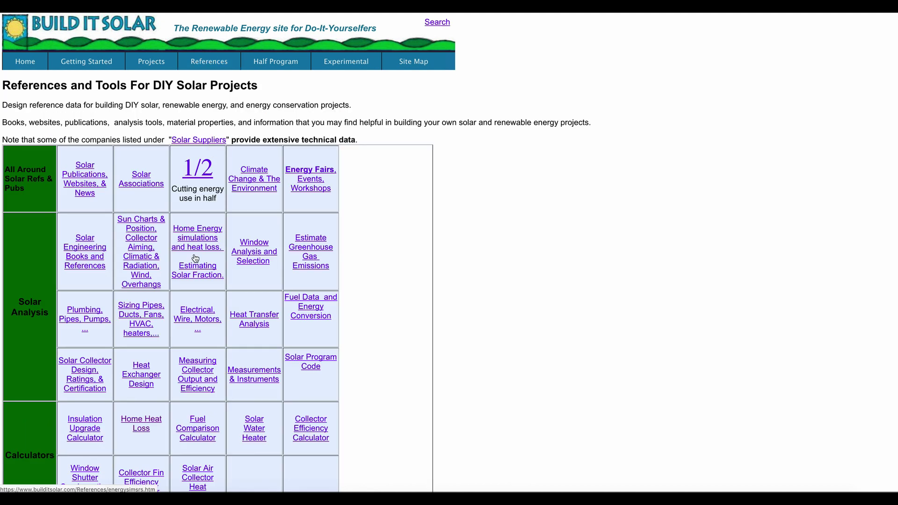
{"action": "left_click", "coordinate": [152, 423]}
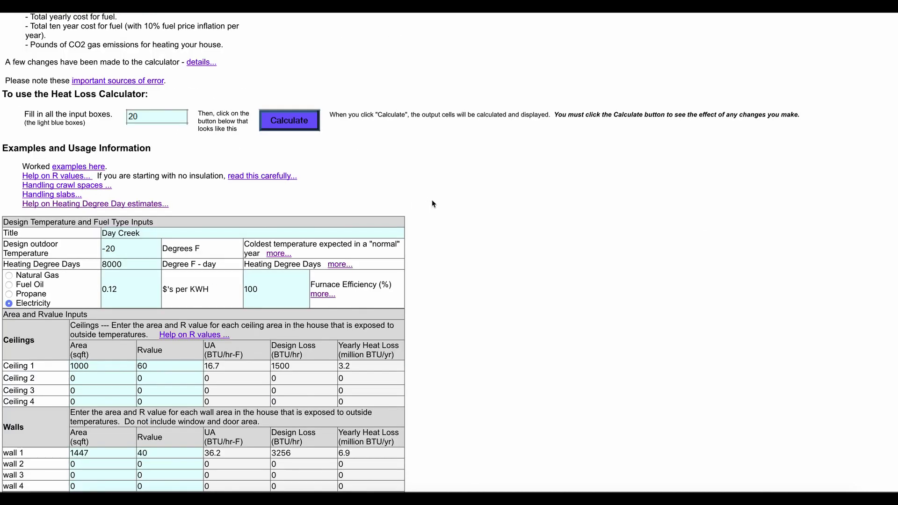
{"action": "scroll", "coordinate": [433, 204], "scroll_direction": "down", "scroll_amount": 5}
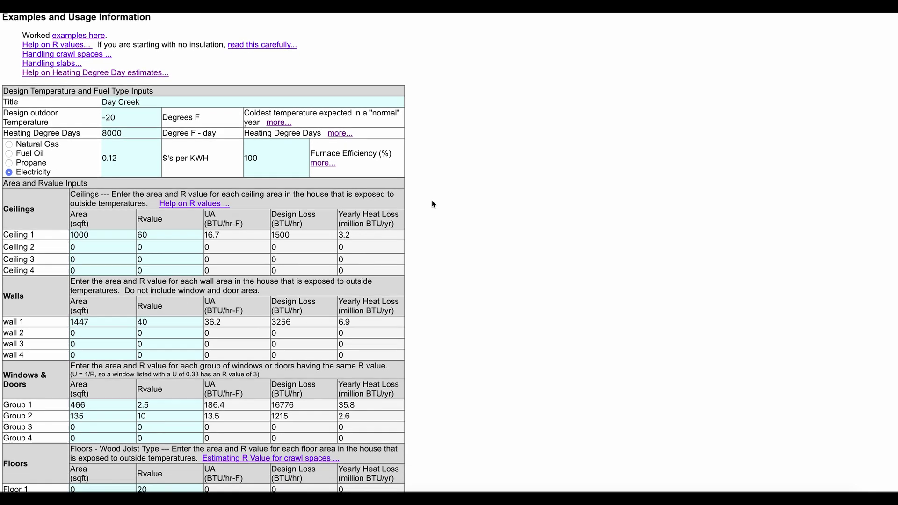
{"action": "scroll", "coordinate": [431, 200], "scroll_direction": "down", "scroll_amount": 1}
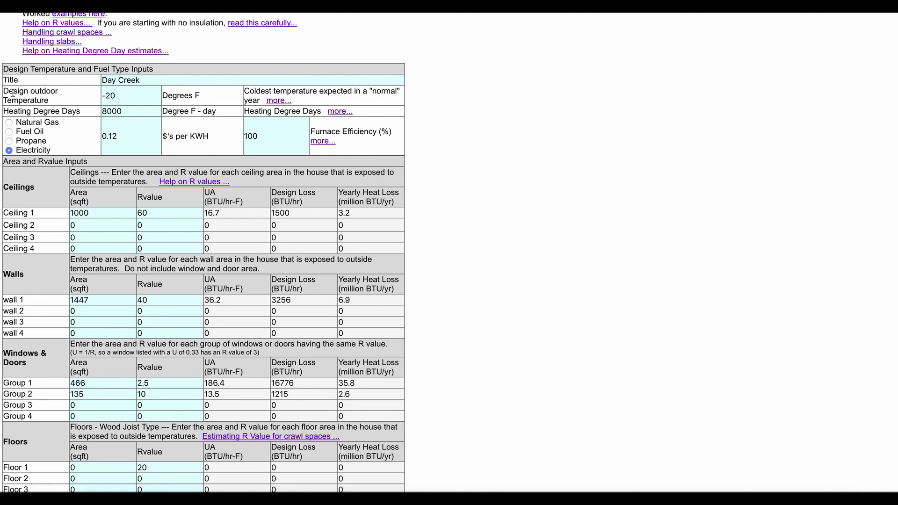
{"action": "left_click", "coordinate": [105, 96]}
{"action": "left_click", "coordinate": [126, 97]}
{"action": "left_click_drag", "start_coordinate": [125, 111], "coordinate": [100, 111]}
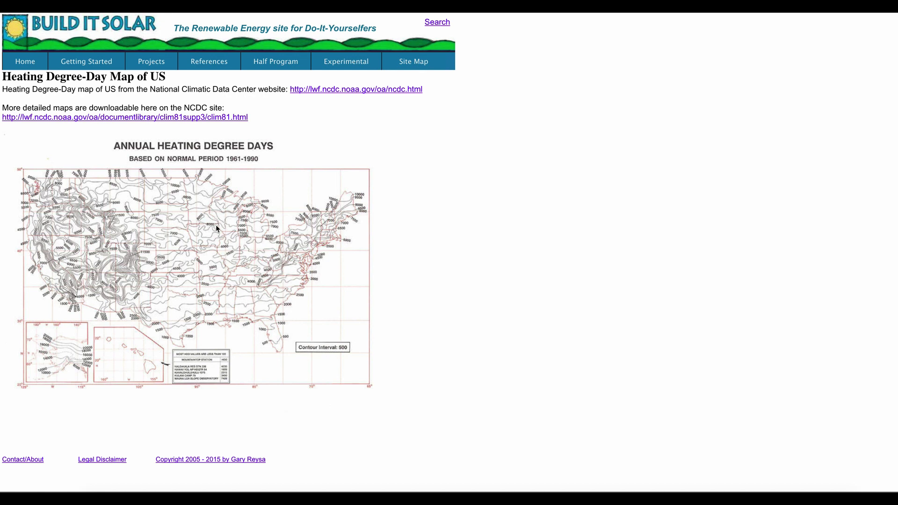
{"action": "key", "text": "alt+Left"}
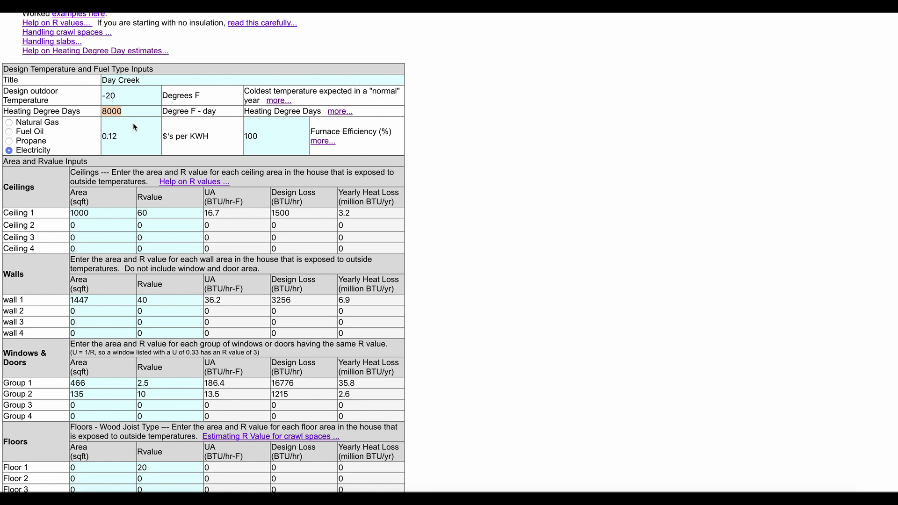
{"action": "left_click", "coordinate": [126, 135]}
{"action": "scroll", "coordinate": [101, 204], "scroll_direction": "down", "scroll_amount": 3}
{"action": "scroll", "coordinate": [95, 157], "scroll_direction": "down", "scroll_amount": 1}
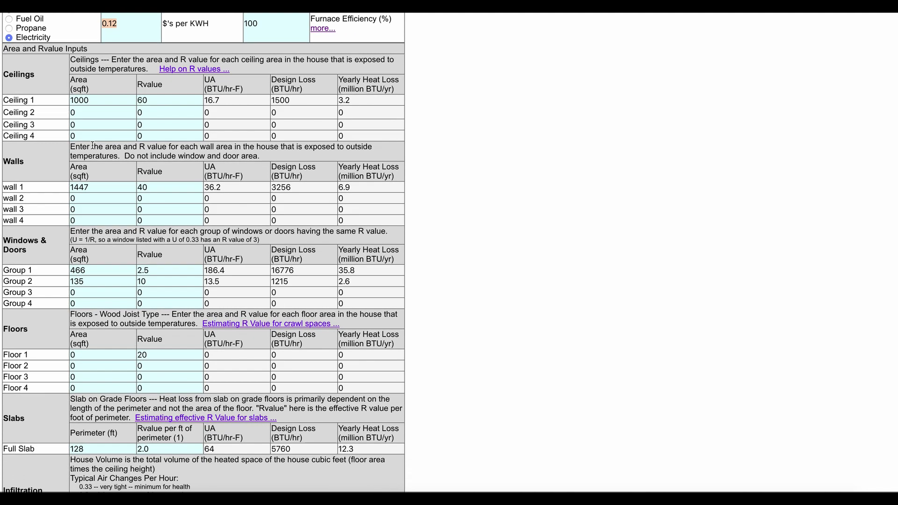
{"action": "left_click_drag", "start_coordinate": [96, 100], "coordinate": [70, 106]}
{"action": "left_click", "coordinate": [96, 101]}
{"action": "left_click", "coordinate": [73, 101]}
{"action": "left_click_drag", "start_coordinate": [149, 100], "coordinate": [132, 110]}
{"action": "scroll", "coordinate": [157, 144], "scroll_direction": "down", "scroll_amount": 2}
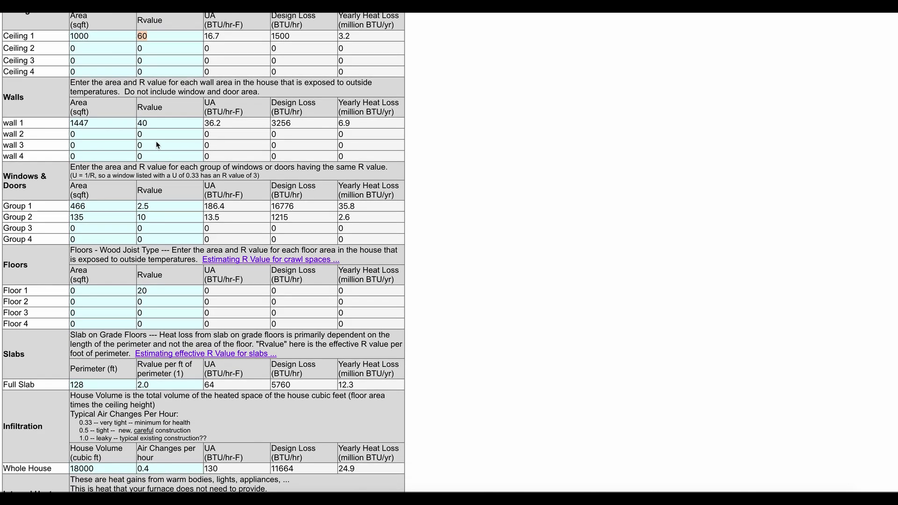
{"action": "left_click_drag", "start_coordinate": [91, 123], "coordinate": [59, 123]}
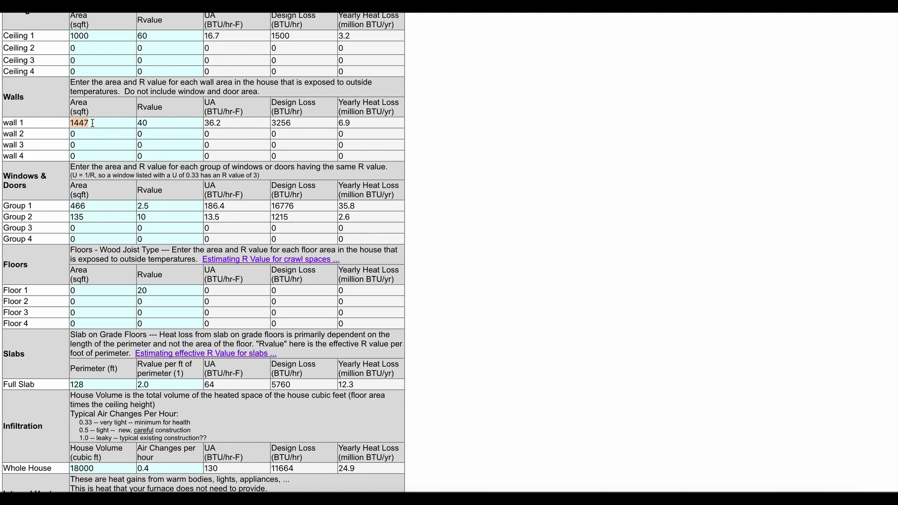
{"action": "double_click", "coordinate": [151, 125]}
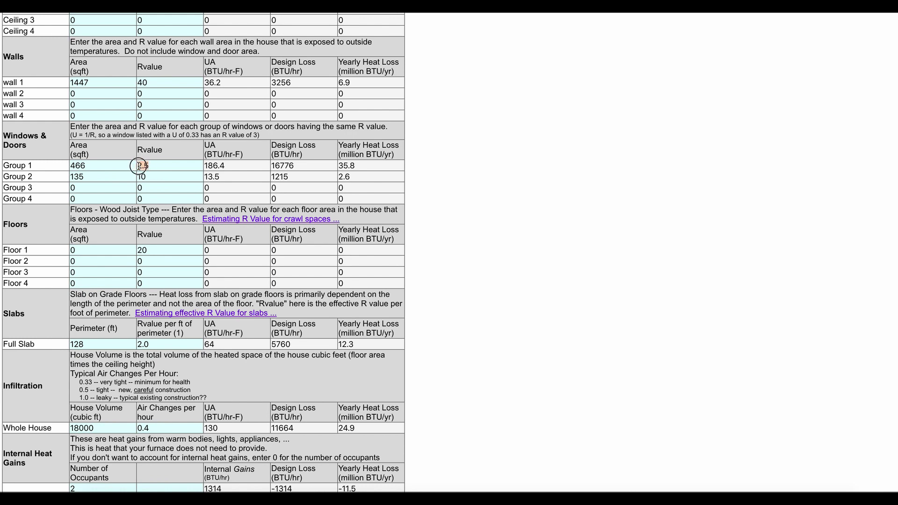
{"action": "scroll", "coordinate": [160, 178], "scroll_direction": "down", "scroll_amount": 1}
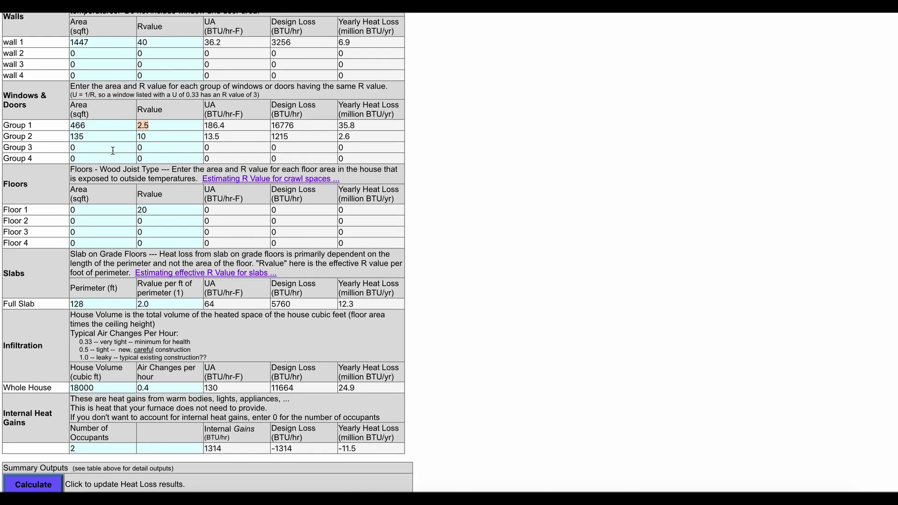
{"action": "left_click_drag", "start_coordinate": [99, 137], "coordinate": [71, 137]}
{"action": "left_click_drag", "start_coordinate": [149, 138], "coordinate": [137, 138]}
{"action": "left_click_drag", "start_coordinate": [100, 170], "coordinate": [158, 172]}
{"action": "scroll", "coordinate": [80, 214], "scroll_direction": "down", "scroll_amount": 2}
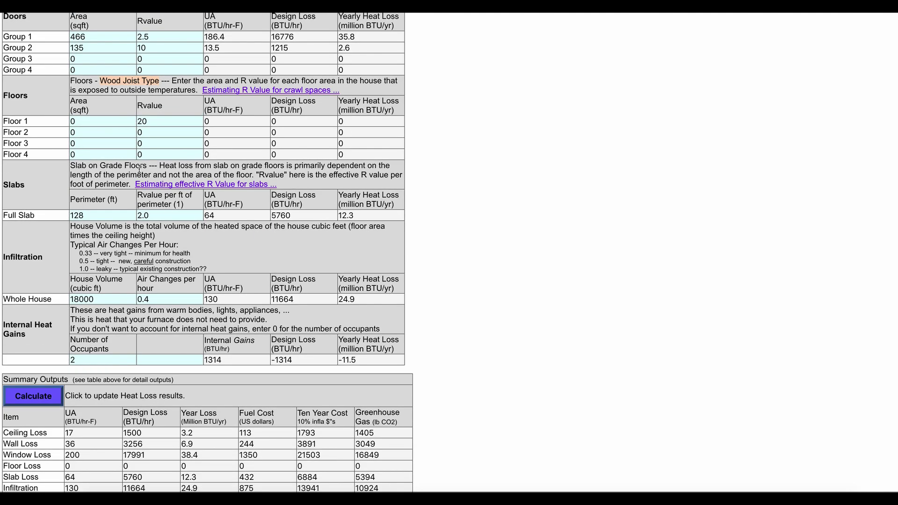
{"action": "left_click_drag", "start_coordinate": [91, 215], "coordinate": [69, 216]}
{"action": "double_click", "coordinate": [148, 215]}
{"action": "scroll", "coordinate": [115, 296], "scroll_direction": "down", "scroll_amount": 3}
{"action": "left_click", "coordinate": [104, 228]}
{"action": "double_click", "coordinate": [98, 227]}
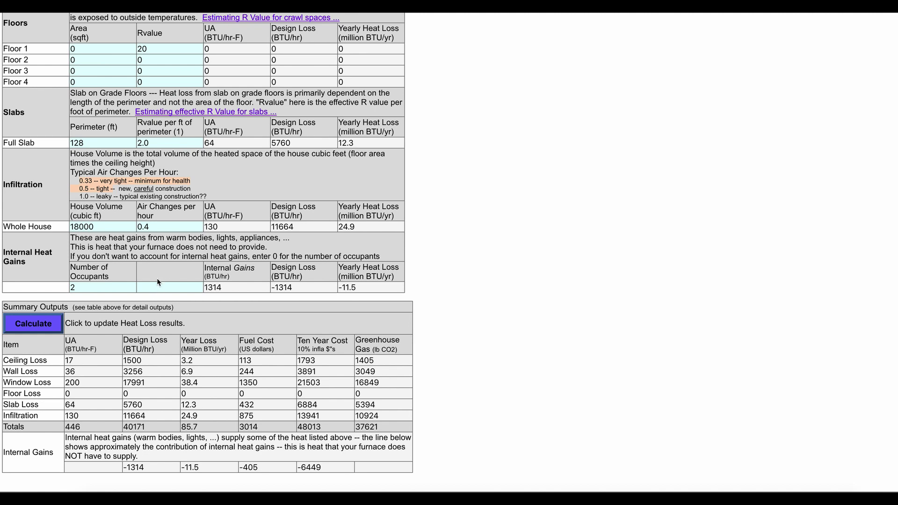
{"action": "double_click", "coordinate": [97, 285]}
{"action": "scroll", "coordinate": [181, 277], "scroll_direction": "down", "scroll_amount": 2}
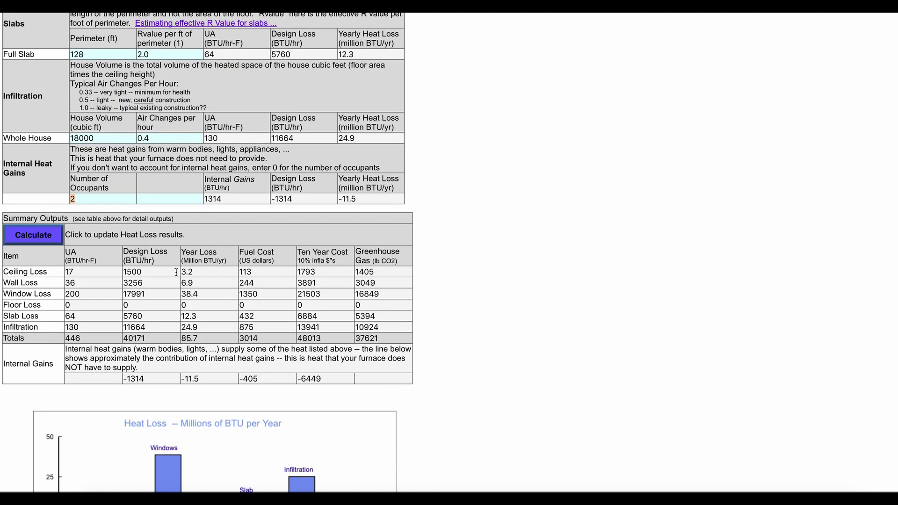
{"action": "scroll", "coordinate": [176, 273], "scroll_direction": "down", "scroll_amount": 2}
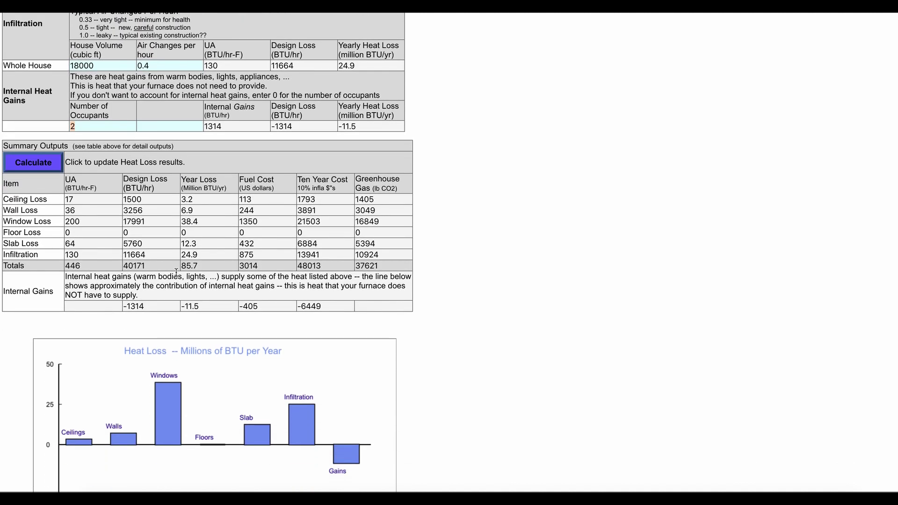
{"action": "left_click", "coordinate": [43, 165]}
{"action": "left_click", "coordinate": [161, 266]}
{"action": "left_click_drag", "start_coordinate": [161, 266], "coordinate": [118, 264]}
Step: Change the design outdoor temperature from -20 to -40 °F
{"action": "scroll", "coordinate": [131, 226], "scroll_direction": "up", "scroll_amount": 7}
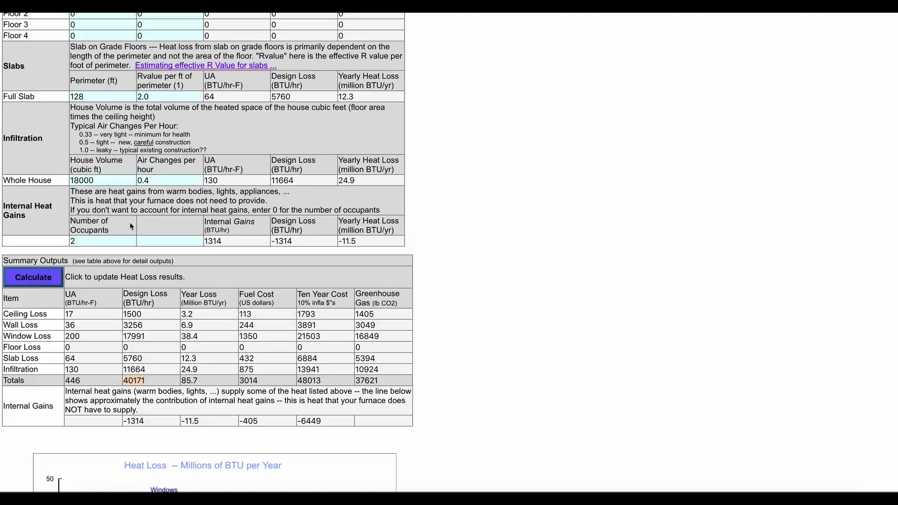
{"action": "scroll", "coordinate": [130, 226], "scroll_direction": "up", "scroll_amount": 7}
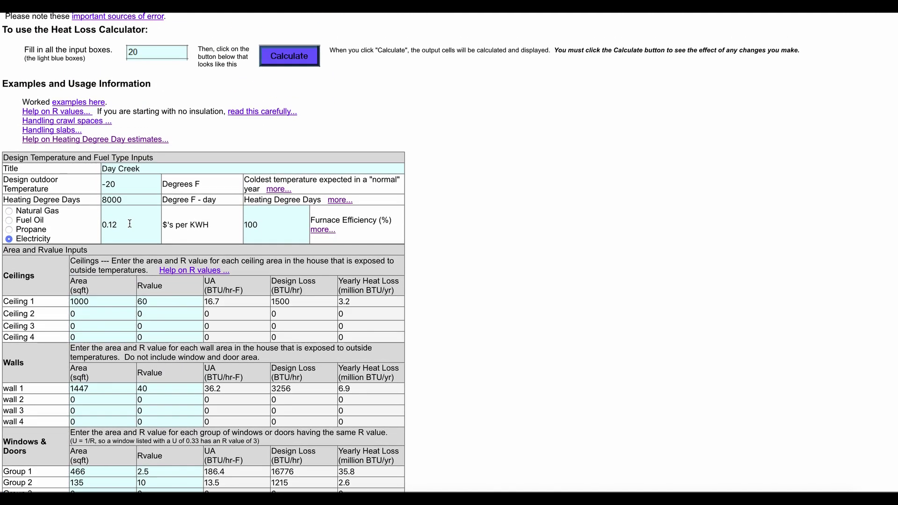
{"action": "left_click_drag", "start_coordinate": [120, 187], "coordinate": [108, 185]}
{"action": "type", "text": "40"}
Step: Recalculate and highlight the new total design heat loss of 49098 BTU/hr
{"action": "scroll", "coordinate": [194, 334], "scroll_direction": "down", "scroll_amount": 8}
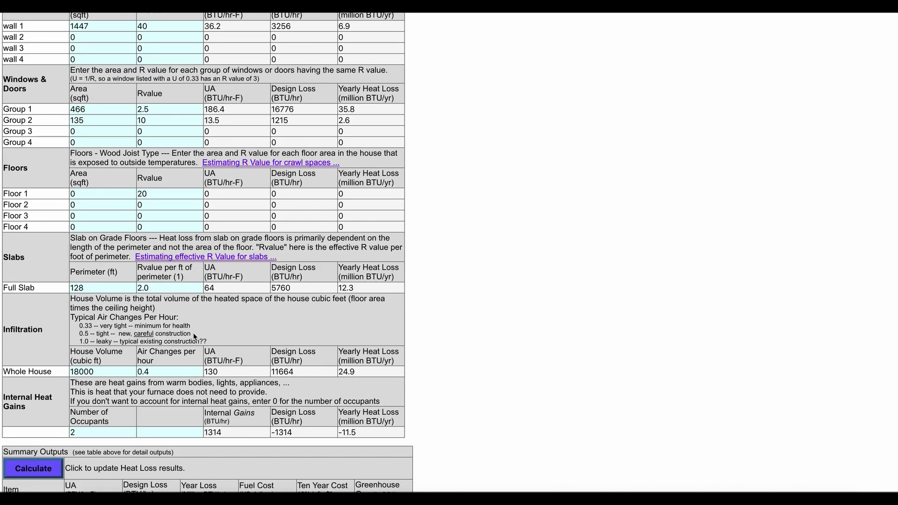
{"action": "scroll", "coordinate": [194, 335], "scroll_direction": "down", "scroll_amount": 3}
{"action": "left_click", "coordinate": [46, 327]}
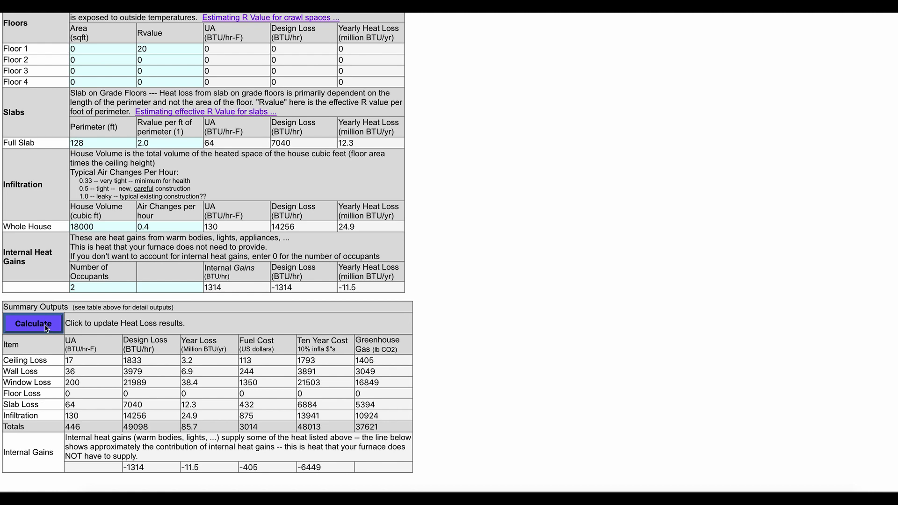
{"action": "scroll", "coordinate": [161, 393], "scroll_direction": "down", "scroll_amount": 1}
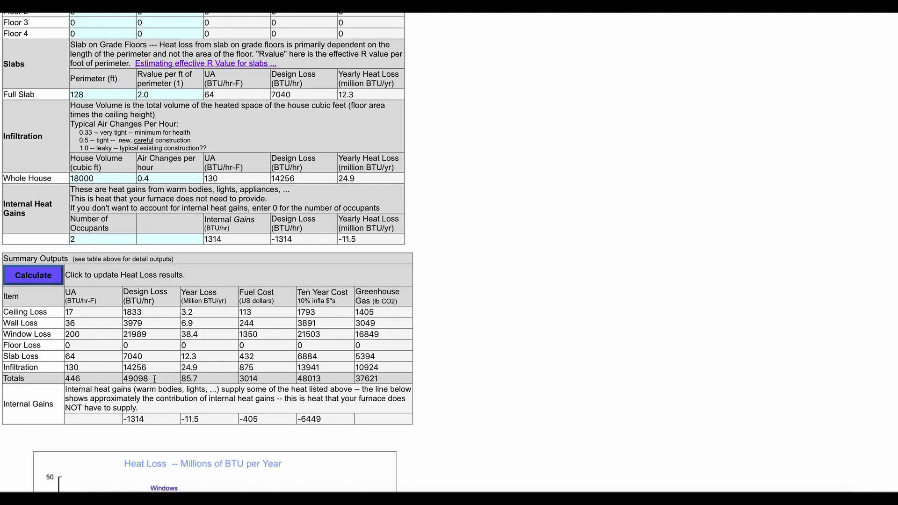
{"action": "left_click_drag", "start_coordinate": [155, 379], "coordinate": [124, 379]}
{"action": "scroll", "coordinate": [187, 327], "scroll_direction": "up", "scroll_amount": 5}
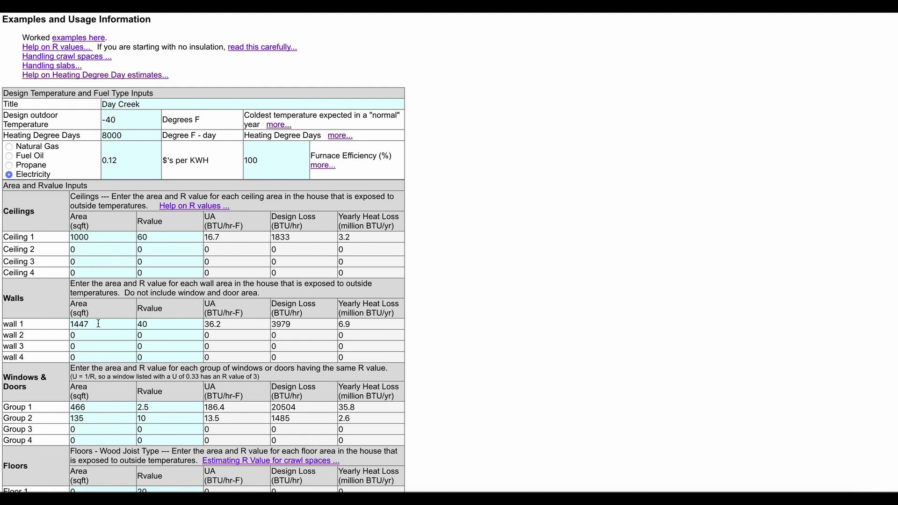
{"action": "scroll", "coordinate": [98, 325], "scroll_direction": "down", "scroll_amount": 2}
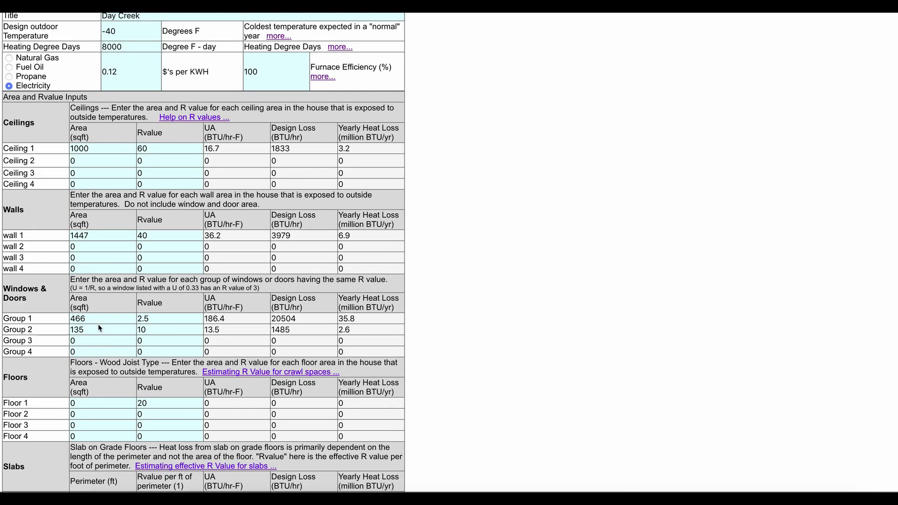
{"action": "scroll", "coordinate": [97, 324], "scroll_direction": "up", "scroll_amount": 3}
{"action": "left_click", "coordinate": [120, 167]}
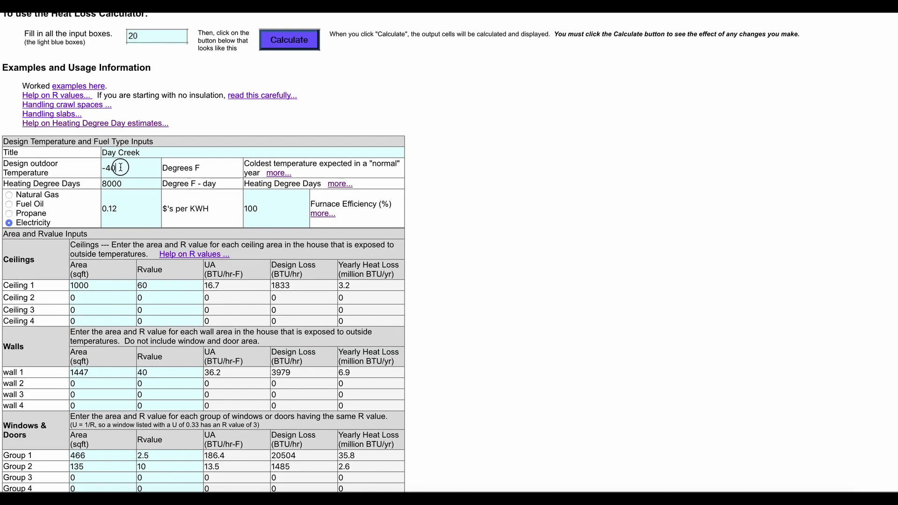
{"action": "double_click", "coordinate": [121, 167]}
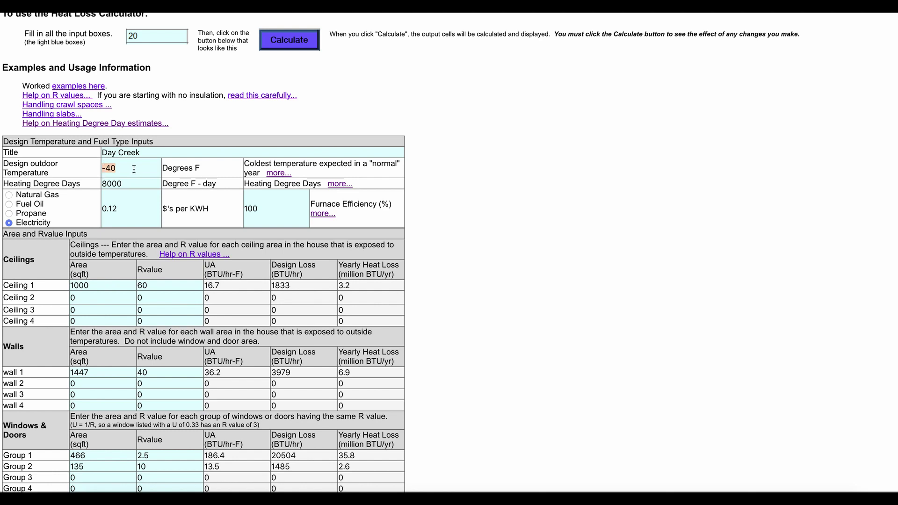